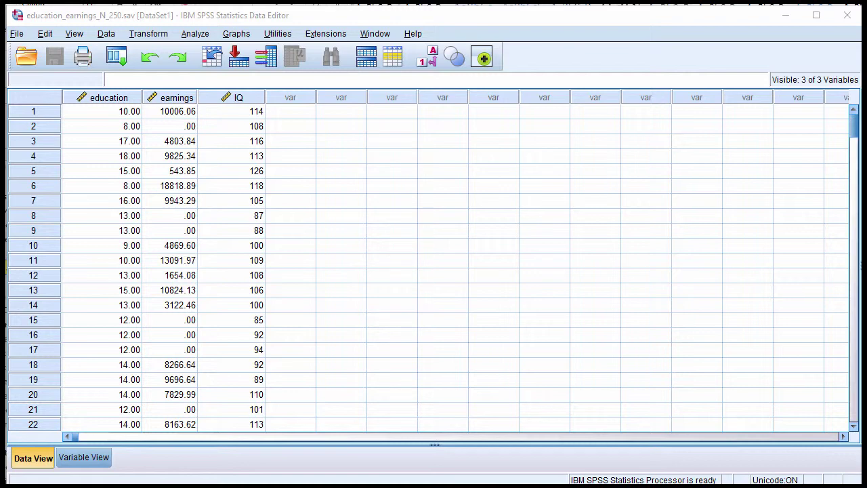
Step: Inspect the first case's education, earnings and IQ values in the data
{"action": "left_click", "coordinate": [232, 113]}
{"action": "left_click", "coordinate": [179, 100]}
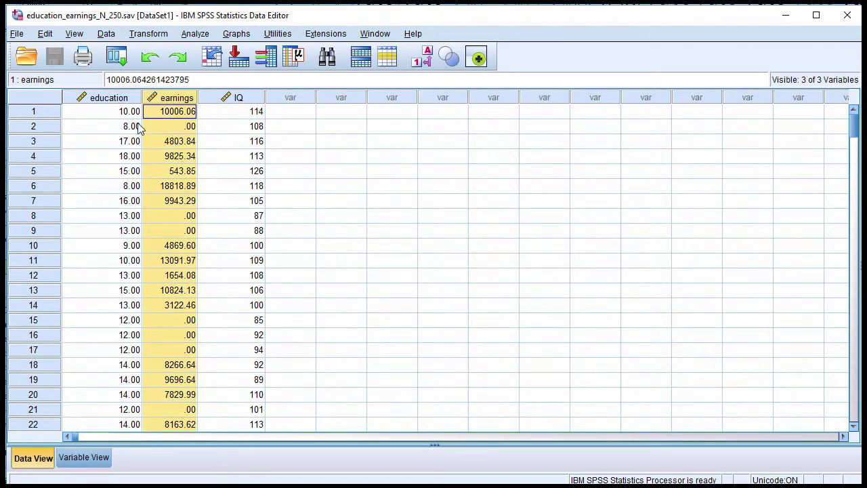
{"action": "left_click", "coordinate": [117, 111]}
{"action": "left_click", "coordinate": [235, 115]}
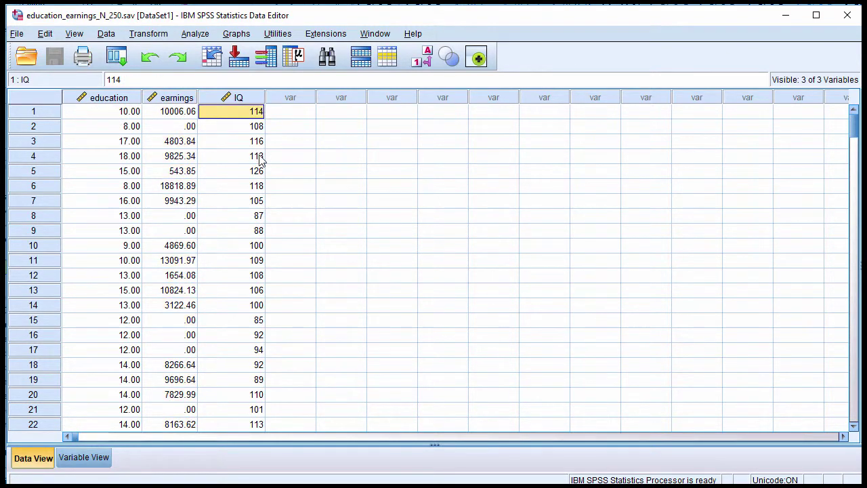
Step: Set up Linear Regression with earnings as dependent and education and IQ as independents
{"action": "left_click", "coordinate": [196, 34]}
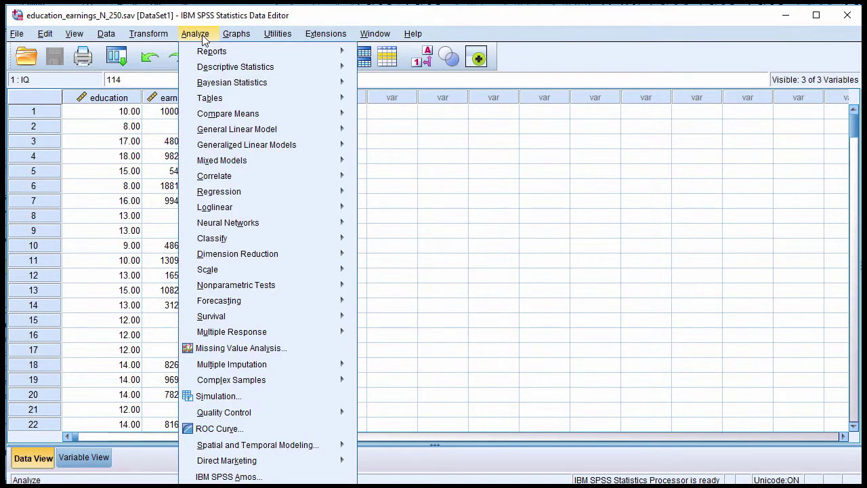
{"action": "mouse_move", "coordinate": [263, 193]}
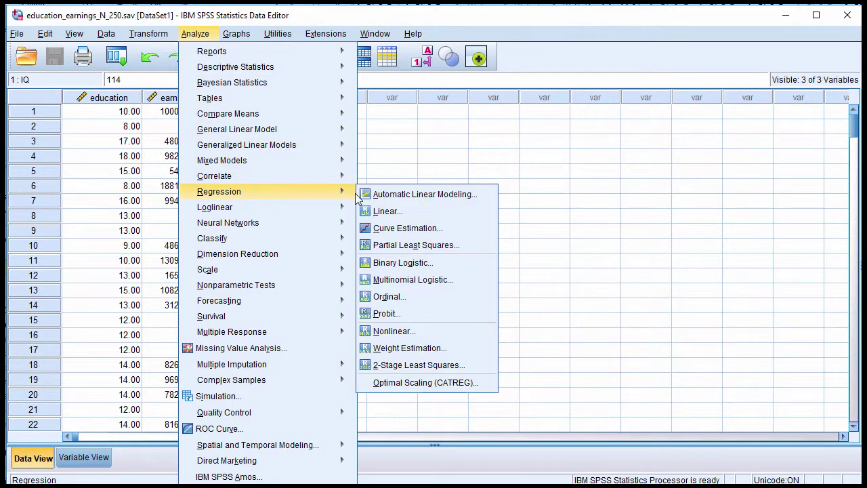
{"action": "left_click", "coordinate": [387, 211]}
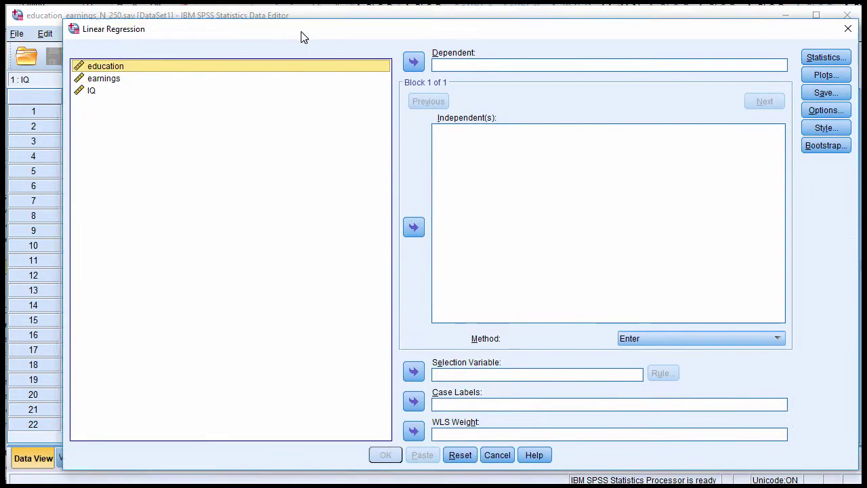
{"action": "left_click_drag", "start_coordinate": [303, 37], "coordinate": [266, 32]}
{"action": "left_click", "coordinate": [83, 73]}
{"action": "left_click", "coordinate": [377, 57]}
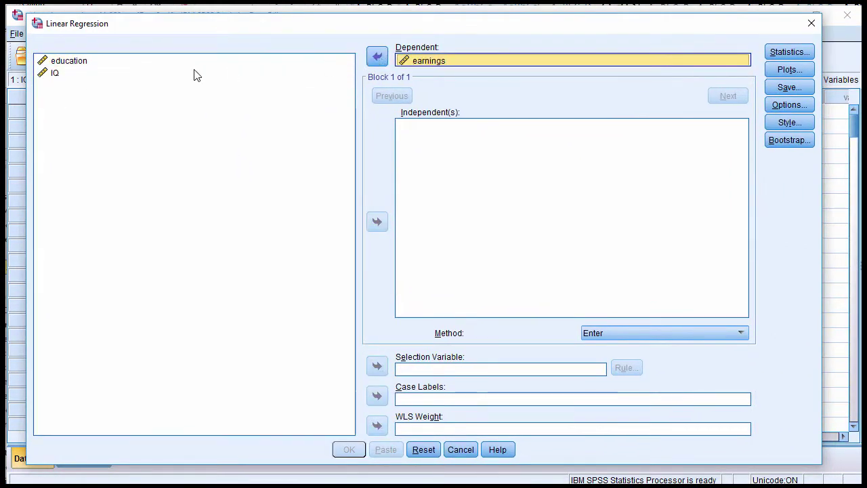
{"action": "left_click", "coordinate": [80, 63]}
{"action": "left_click", "coordinate": [59, 73], "text": "shift"}
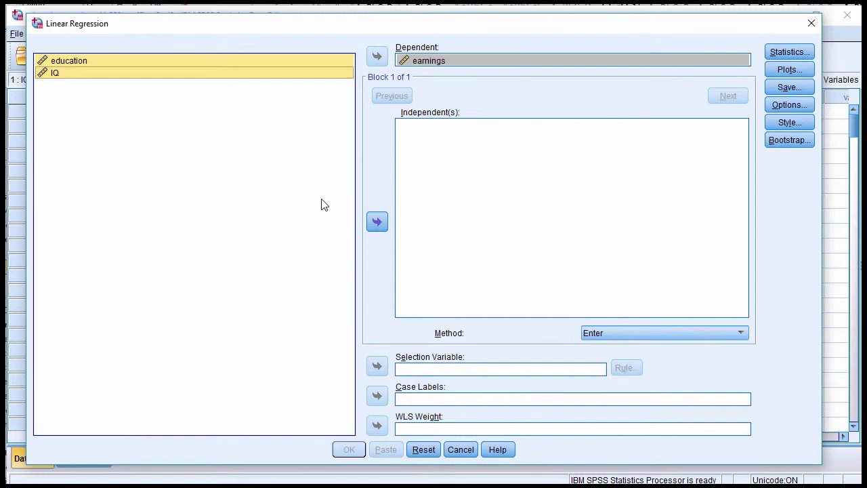
{"action": "left_click", "coordinate": [377, 222]}
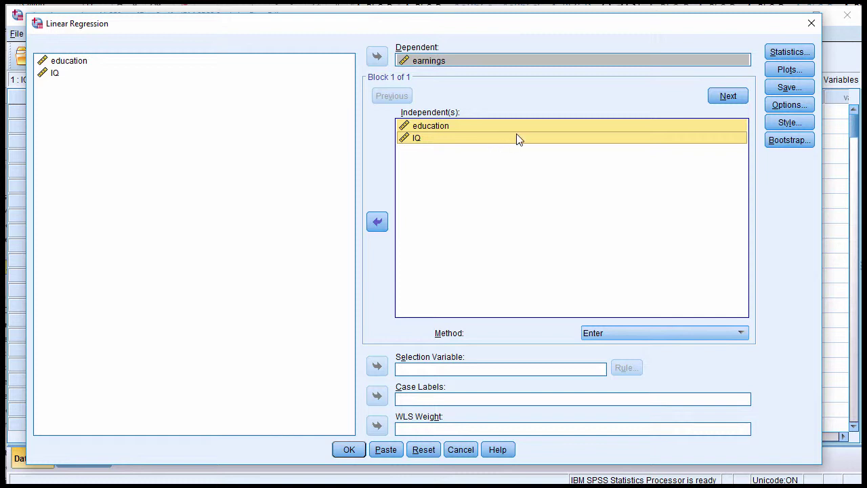
Step: Run the regression saving standardized predicted values and standardized residuals (R Square .130)
{"action": "left_click", "coordinate": [783, 89]}
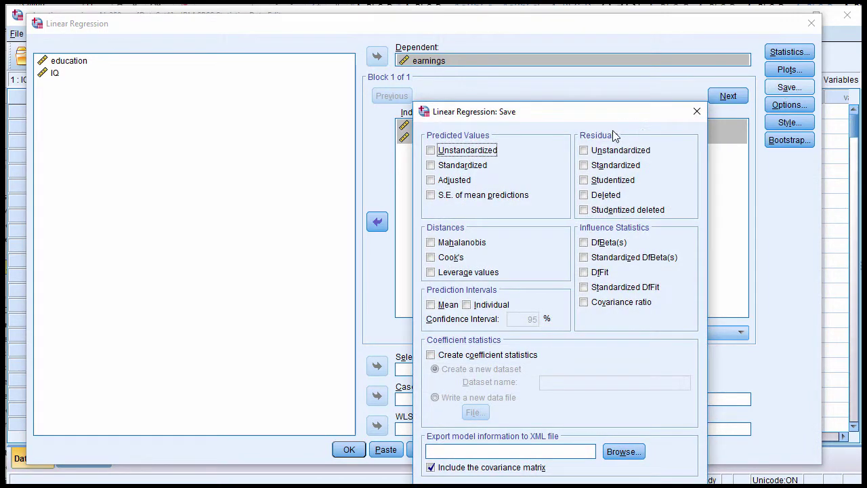
{"action": "left_click", "coordinate": [602, 166]}
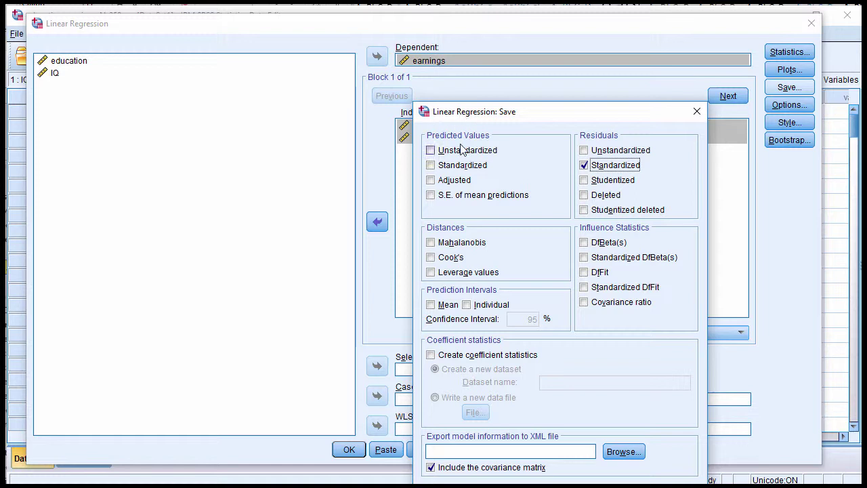
{"action": "left_click", "coordinate": [459, 169]}
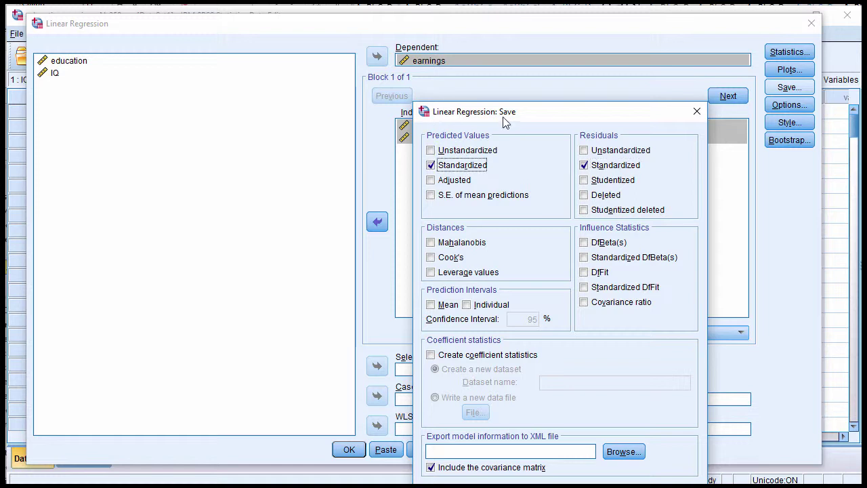
{"action": "left_click_drag", "start_coordinate": [502, 115], "coordinate": [391, 45]}
{"action": "left_click", "coordinate": [396, 423]}
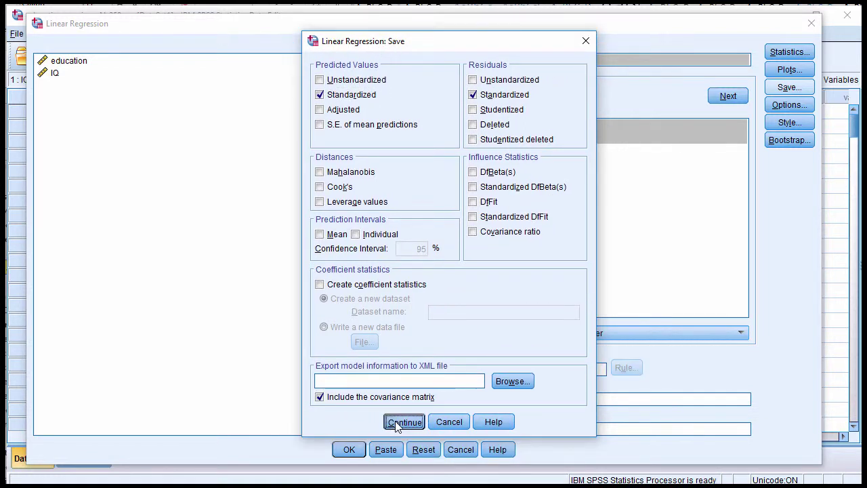
{"action": "left_click", "coordinate": [350, 449]}
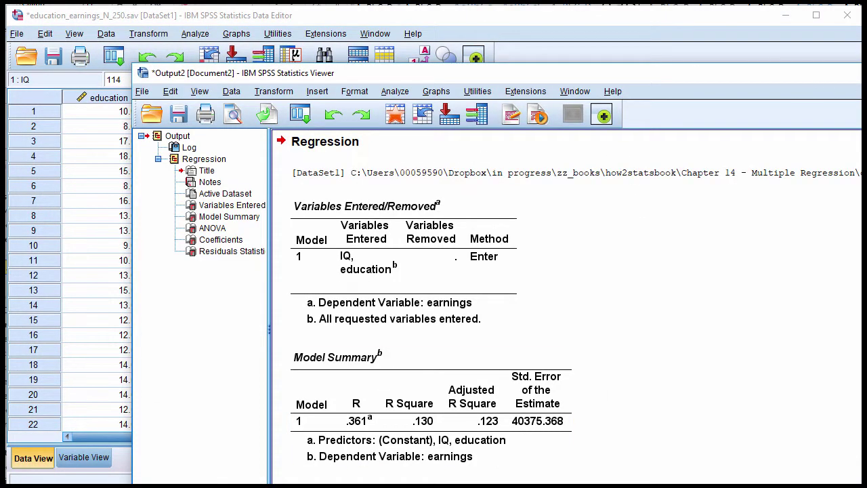
Step: Return to the Data Editor and check the first four ZRE_1 residuals, e.g. case 1 at -.70639
{"action": "left_click", "coordinate": [857, 73]}
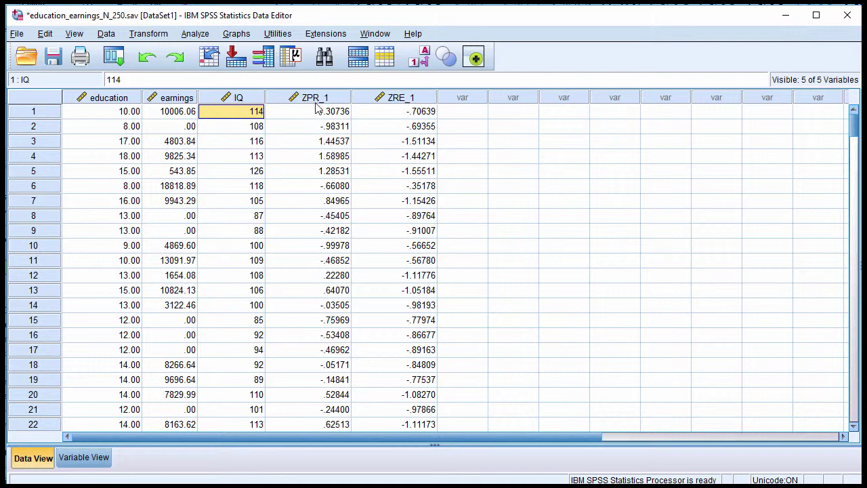
{"action": "left_click", "coordinate": [394, 110]}
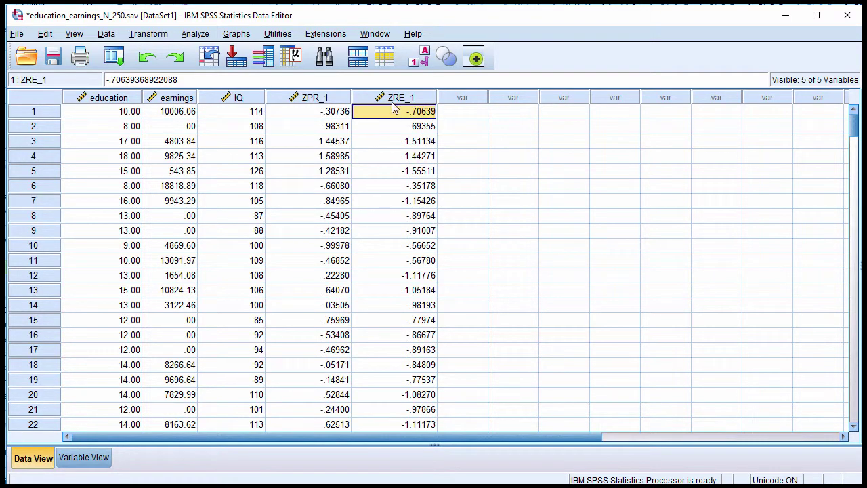
{"action": "left_click", "coordinate": [392, 102]}
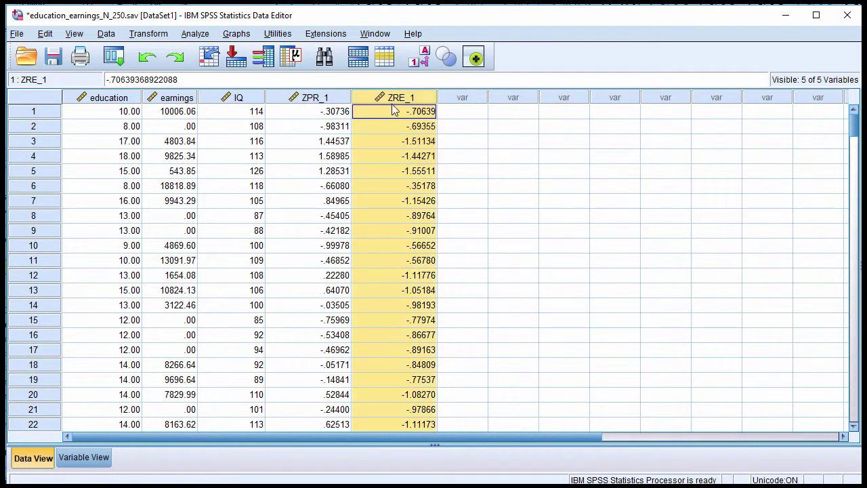
{"action": "left_click", "coordinate": [394, 112]}
{"action": "left_click", "coordinate": [415, 126]}
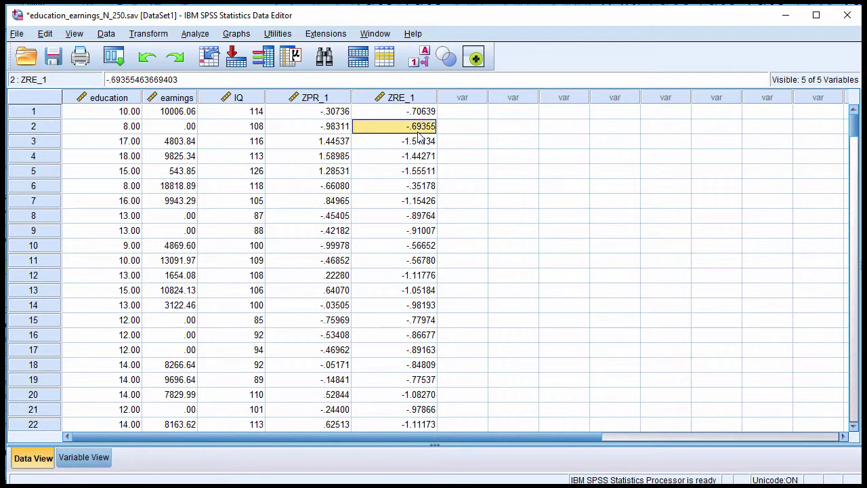
{"action": "left_click", "coordinate": [420, 112]}
{"action": "left_click", "coordinate": [420, 141]}
{"action": "left_click", "coordinate": [424, 158]}
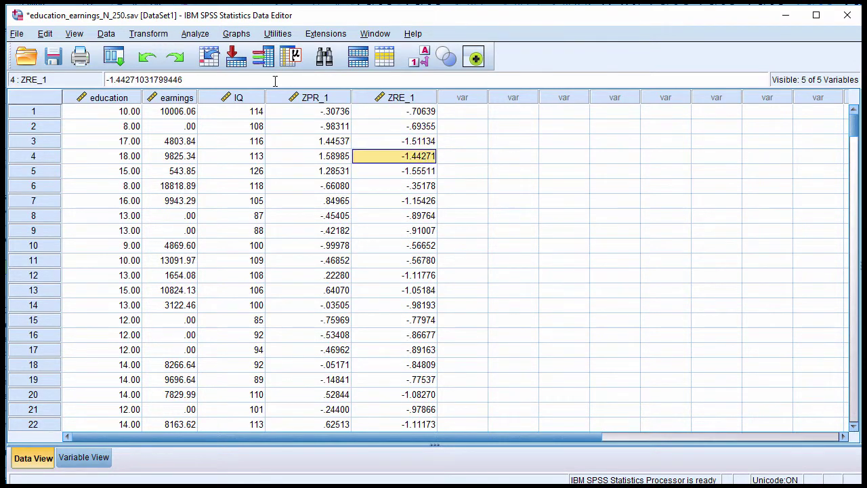
Step: Compute target variable ABS_ZRE_1 with the expression ABS(ZRE_1)
{"action": "left_click", "coordinate": [148, 33]}
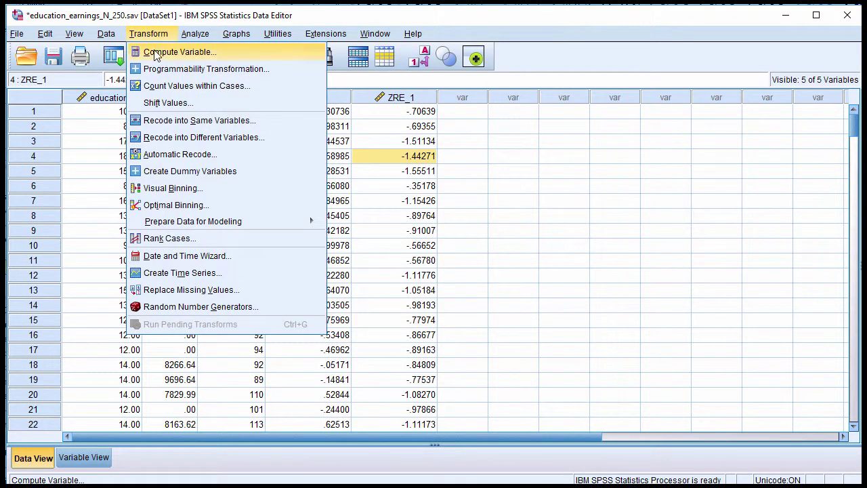
{"action": "left_click", "coordinate": [177, 48]}
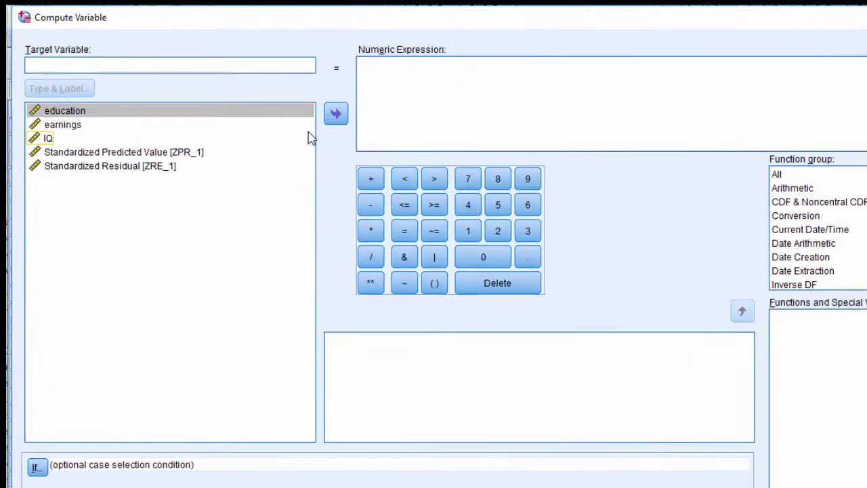
{"action": "type", "text": "ABS_"}
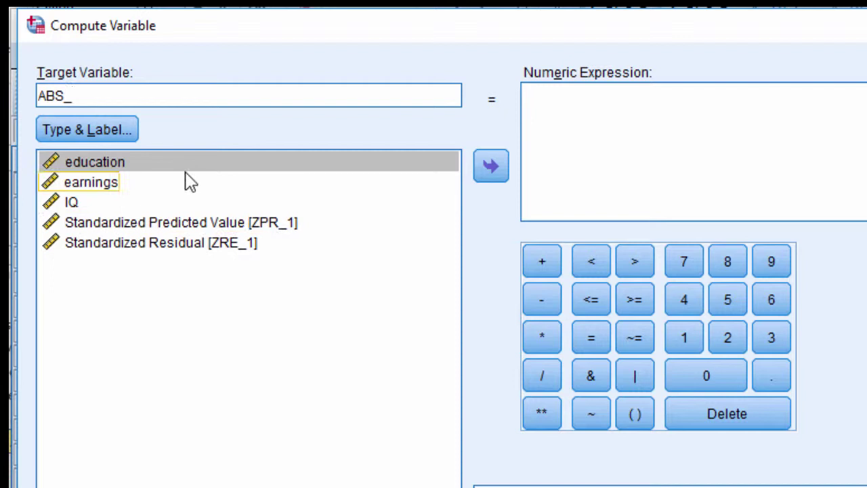
{"action": "type", "text": "ZRE_1"}
{"action": "left_click", "coordinate": [731, 145]}
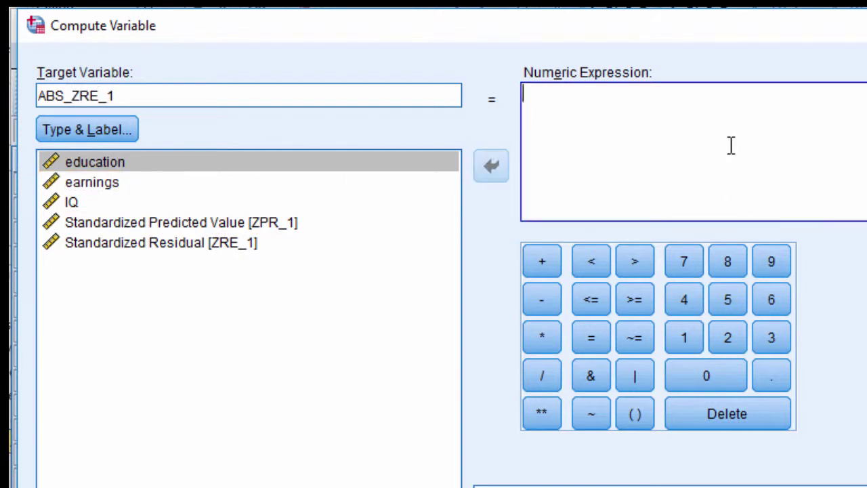
{"action": "type", "text": "ABS*"}
{"action": "type", "text": "("}
{"action": "double_click", "coordinate": [236, 245]}
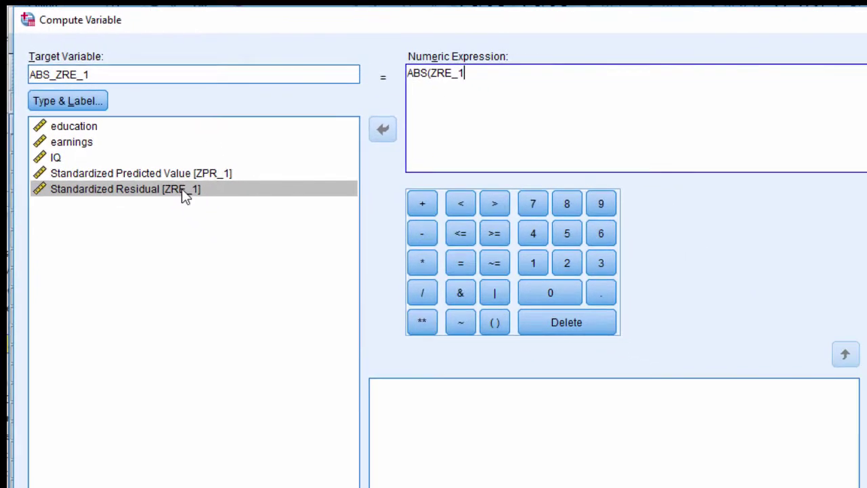
{"action": "type", "text": ")"}
{"action": "left_click", "coordinate": [415, 472]}
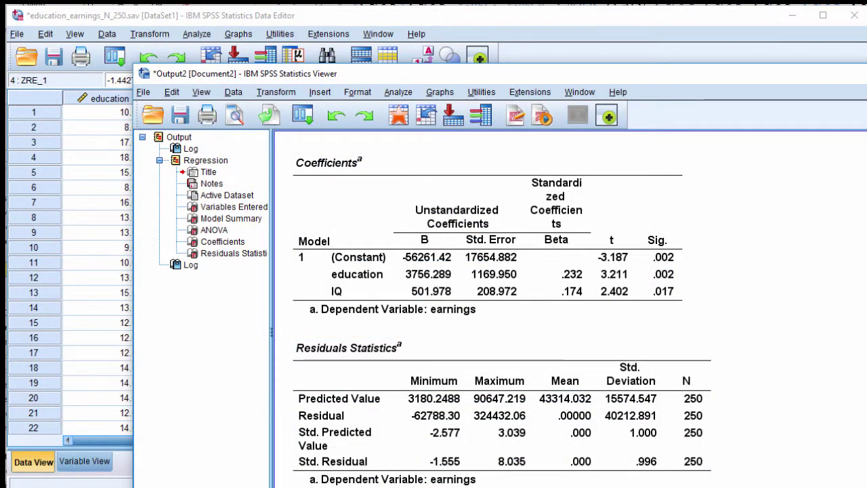
Step: Compare the first case's ZPR_1 value with its ABS_ZRE_1 value of .71 in the Data Editor
{"action": "key", "text": "alt+Tab"}
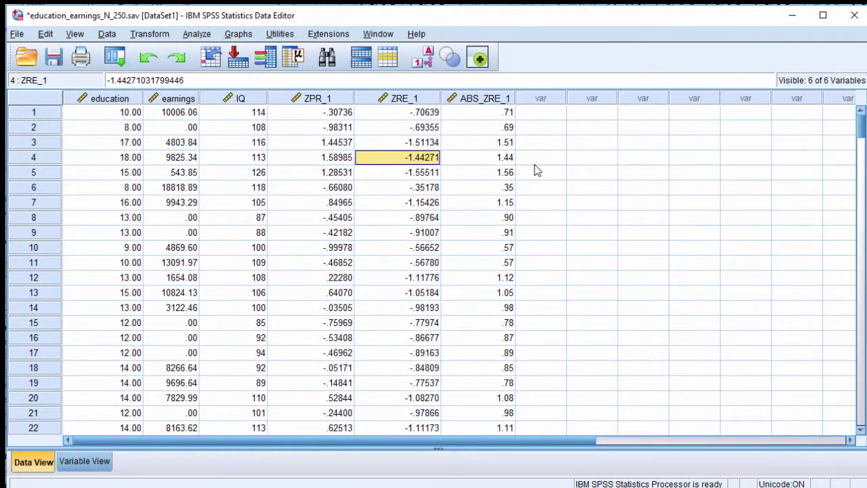
{"action": "left_click", "coordinate": [502, 115]}
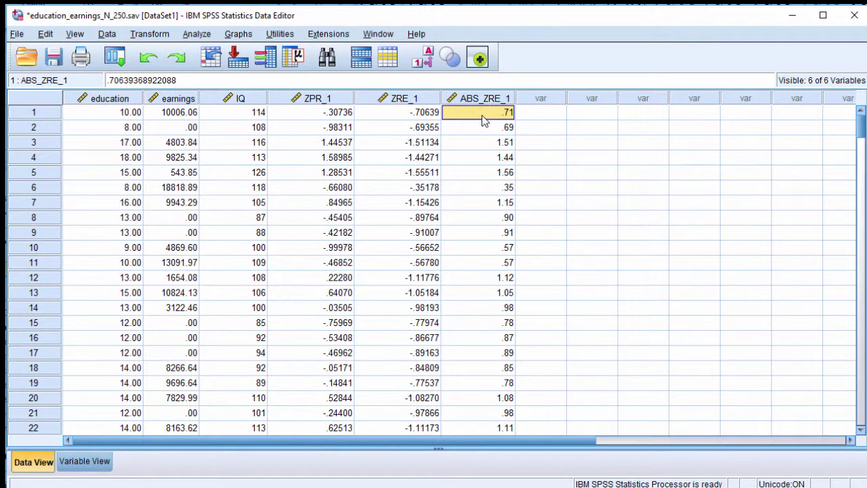
{"action": "left_click", "coordinate": [325, 114]}
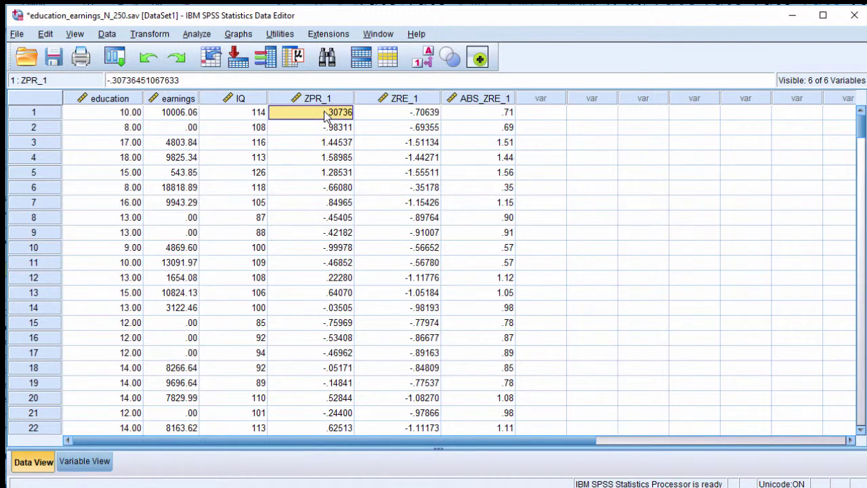
{"action": "left_click", "coordinate": [498, 121]}
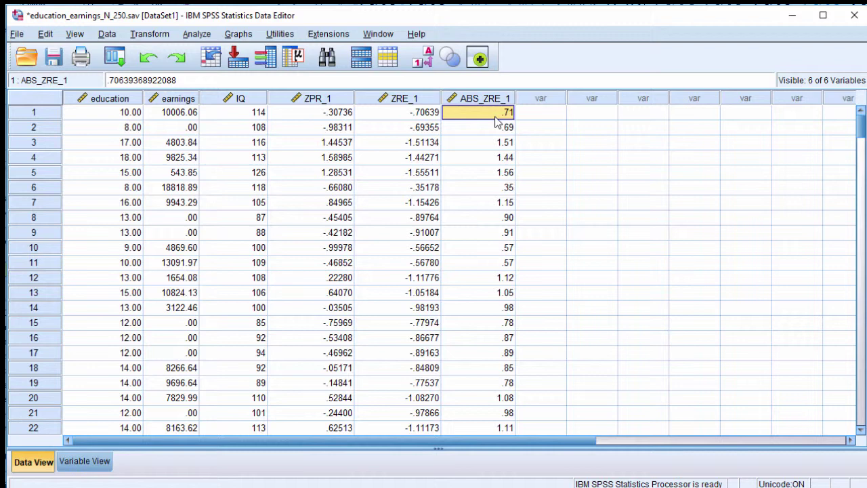
{"action": "left_click", "coordinate": [326, 118]}
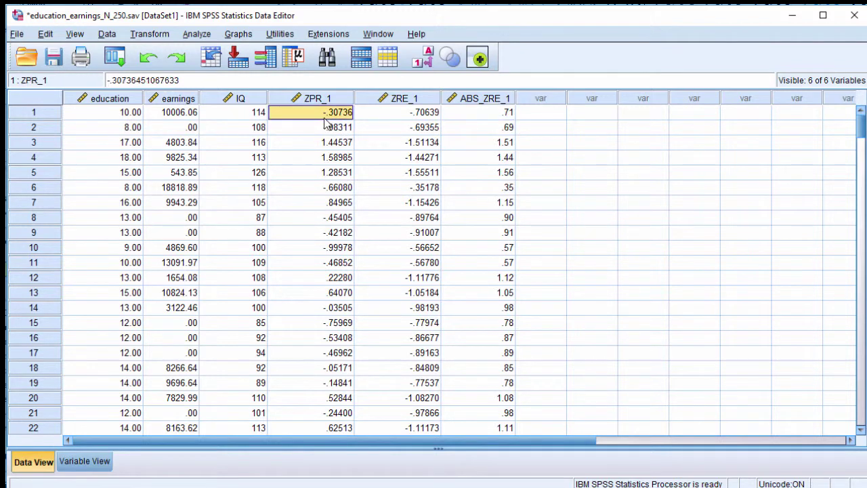
{"action": "left_click", "coordinate": [482, 117]}
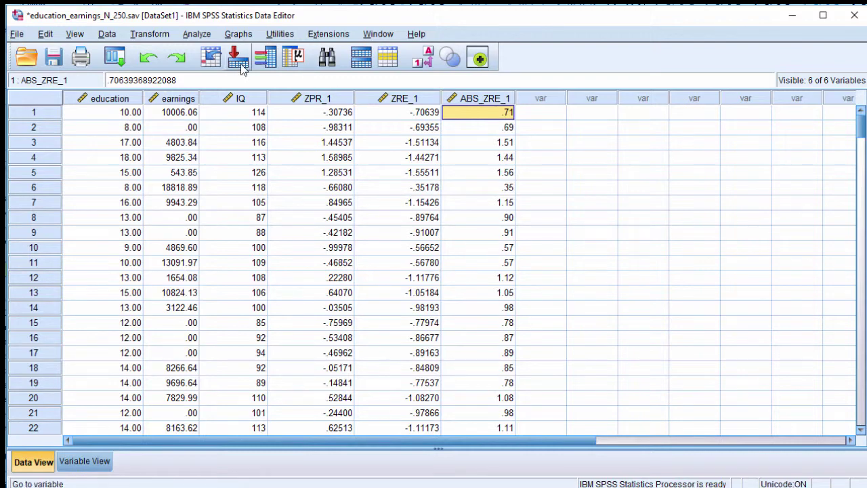
Step: Put ZPR_1 and ABS_ZRE_1 into Bivariate Correlations with Spearman ticked alongside Pearson
{"action": "left_click", "coordinate": [196, 34]}
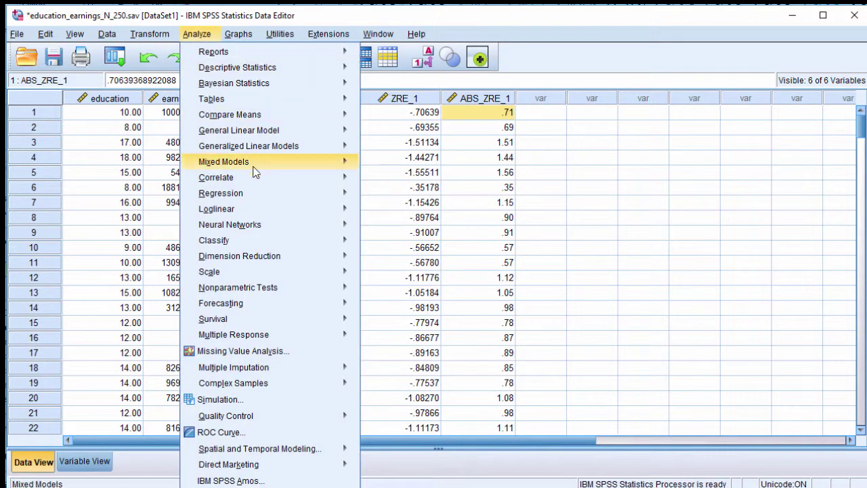
{"action": "mouse_move", "coordinate": [281, 182]}
{"action": "left_click", "coordinate": [390, 180]}
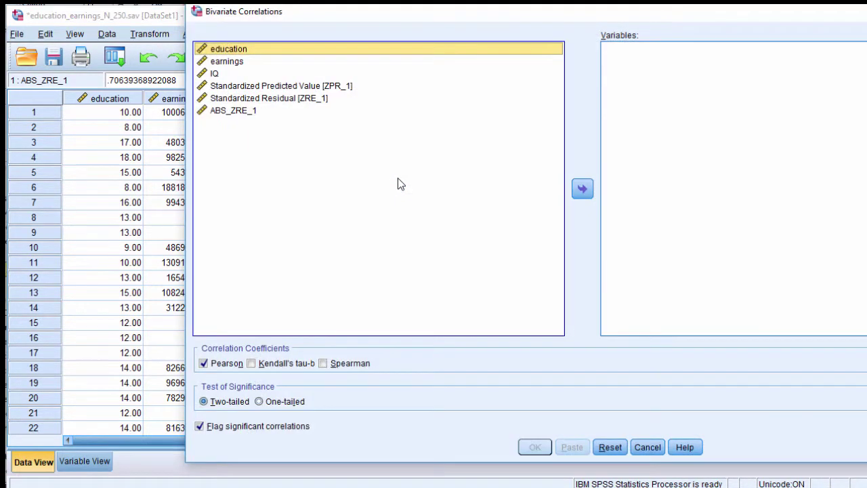
{"action": "left_click", "coordinate": [288, 88]}
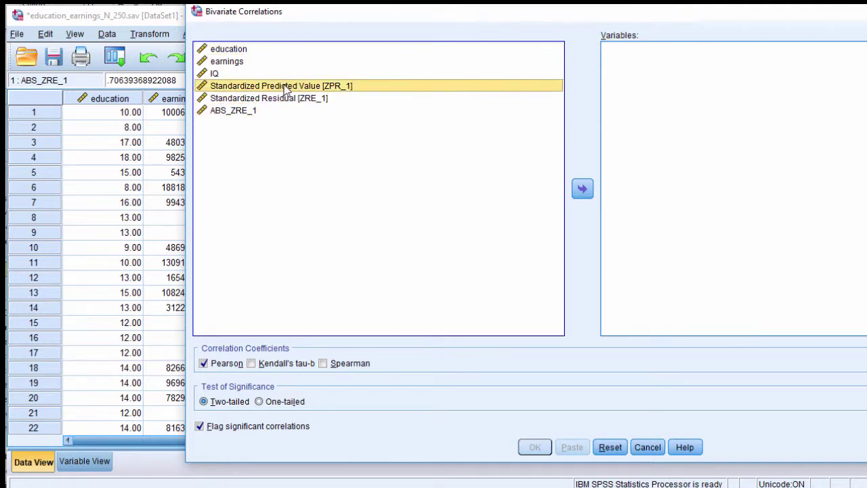
{"action": "left_click", "coordinate": [582, 189]}
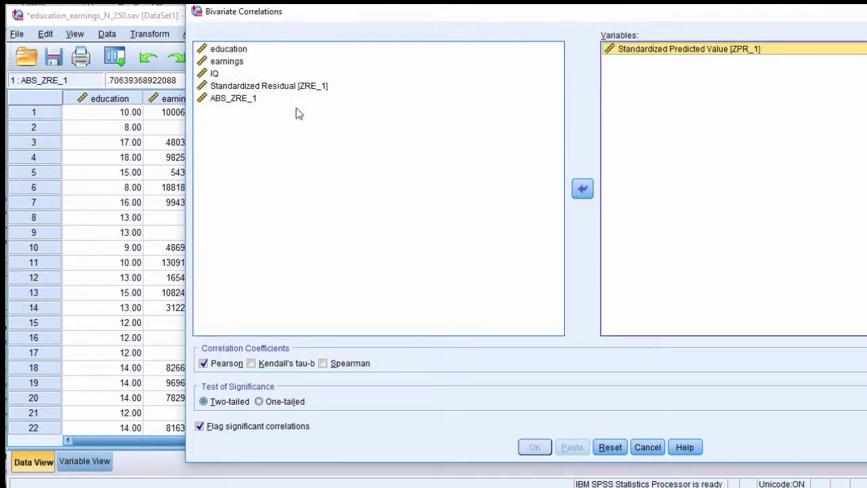
{"action": "left_click", "coordinate": [244, 104]}
{"action": "left_click", "coordinate": [583, 189]}
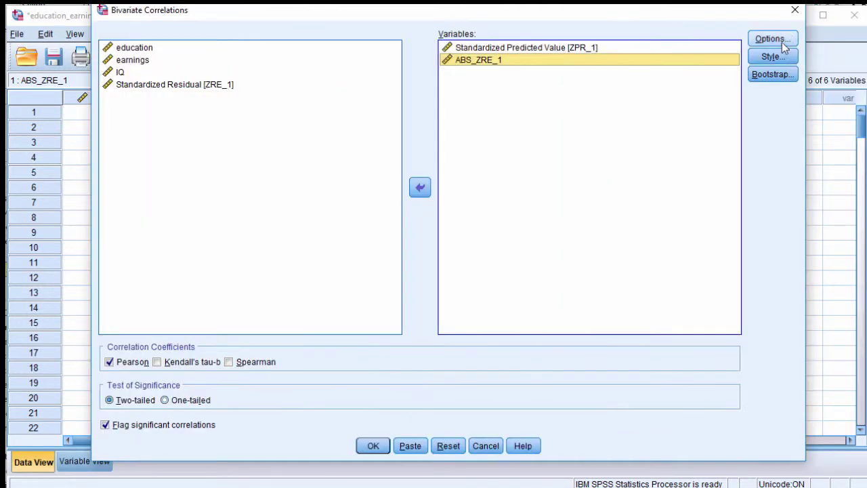
{"action": "left_click", "coordinate": [249, 364]}
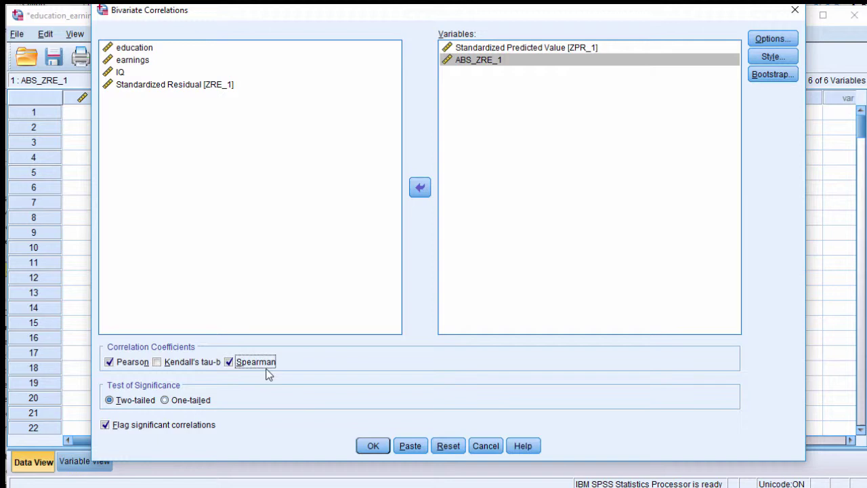
Step: Run the correlations and review Pearson r = .173 (p = .006) and Spearman's rho = .139 (p = .028)
{"action": "left_click", "coordinate": [373, 445]}
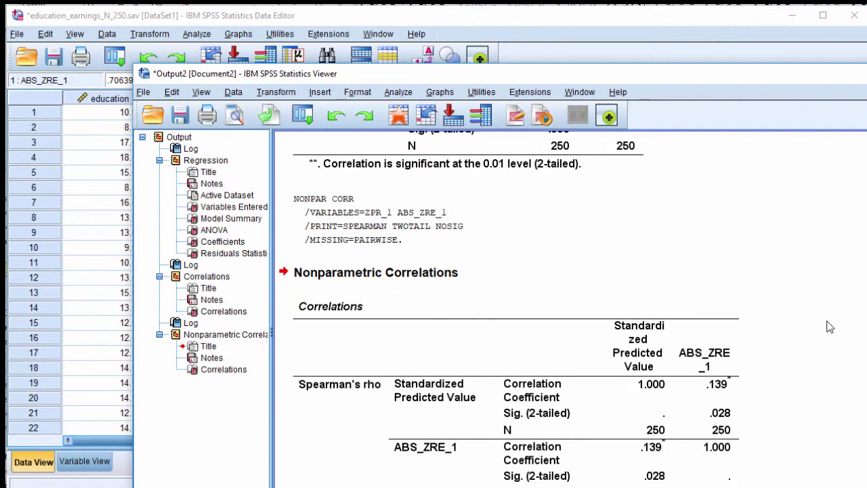
{"action": "scroll", "coordinate": [827, 326], "scroll_direction": "up", "scroll_amount": 9}
{"action": "left_click", "coordinate": [518, 346]}
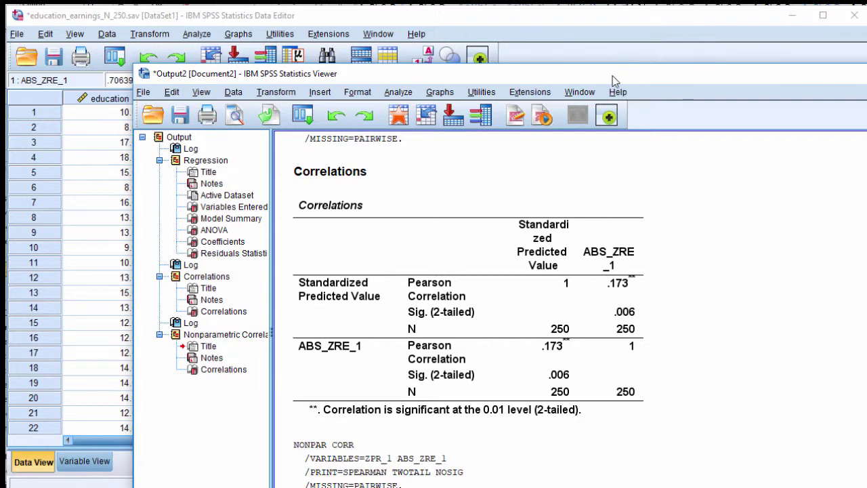
{"action": "left_click_drag", "start_coordinate": [612, 74], "coordinate": [503, 24]}
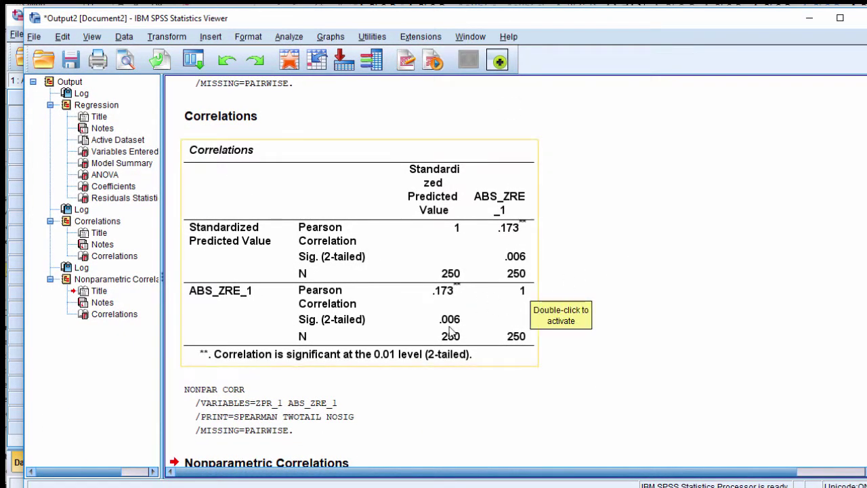
{"action": "scroll", "coordinate": [598, 297], "scroll_direction": "down", "scroll_amount": 5}
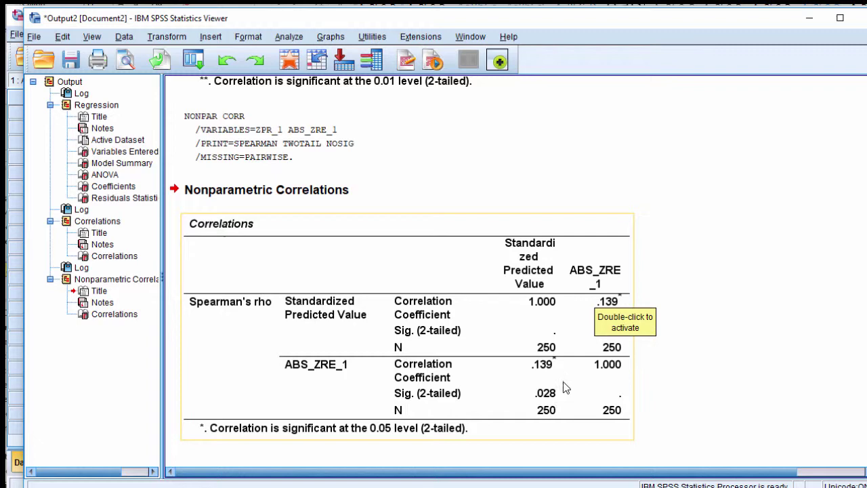
{"action": "scroll", "coordinate": [686, 371], "scroll_direction": "up", "scroll_amount": 5}
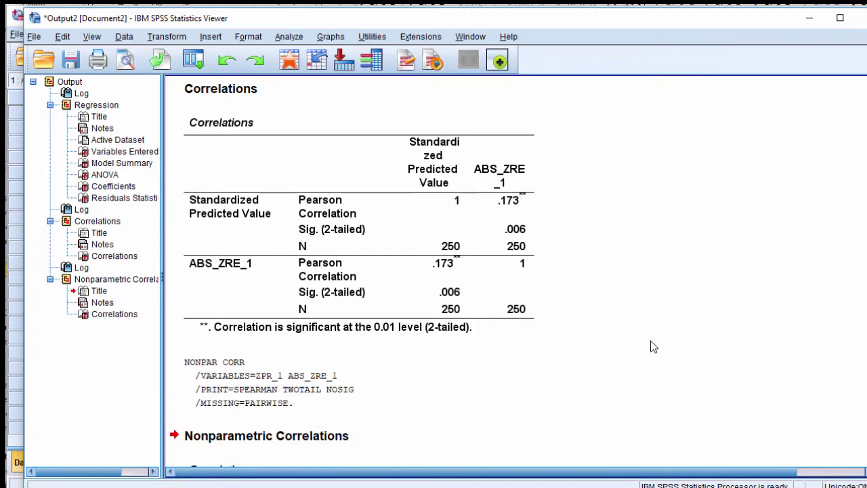
Step: Build a Simple Scatter chart with ABS_ZRE_1 on the Y axis and ZPR_1 on the X axis
{"action": "left_click", "coordinate": [339, 39]}
{"action": "mouse_move", "coordinate": [383, 123]}
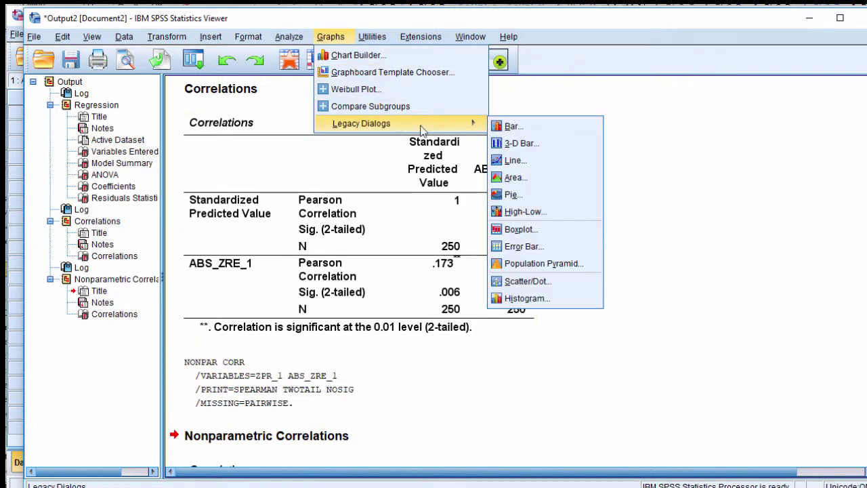
{"action": "left_click", "coordinate": [512, 281]}
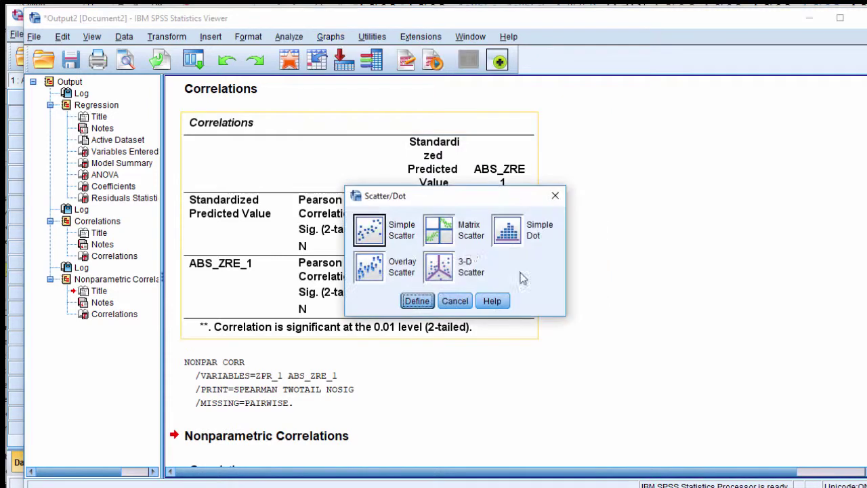
{"action": "left_click", "coordinate": [414, 301]}
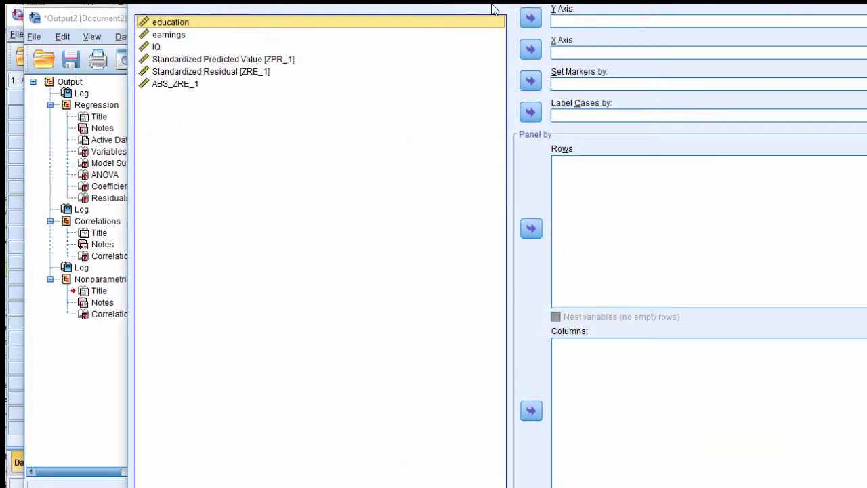
{"action": "left_click_drag", "start_coordinate": [492, 6], "coordinate": [387, 25]}
{"action": "left_click", "coordinate": [126, 100]}
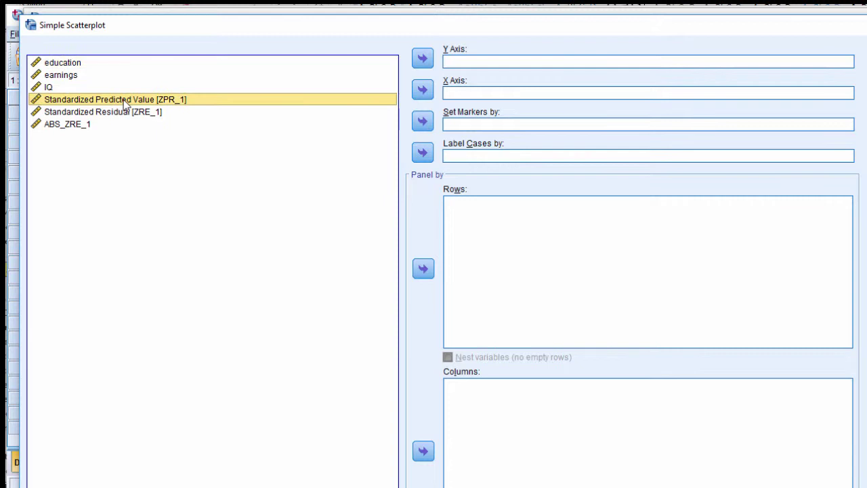
{"action": "left_click", "coordinate": [420, 92]}
{"action": "left_click", "coordinate": [95, 112]}
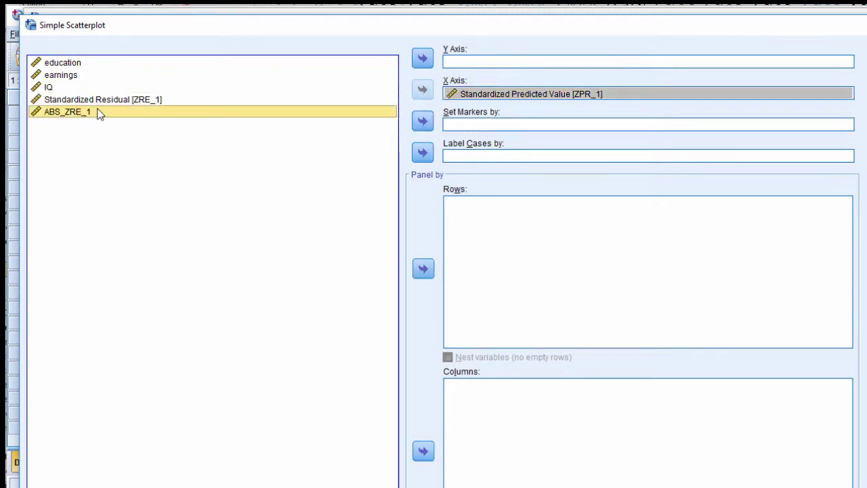
{"action": "left_click", "coordinate": [422, 59]}
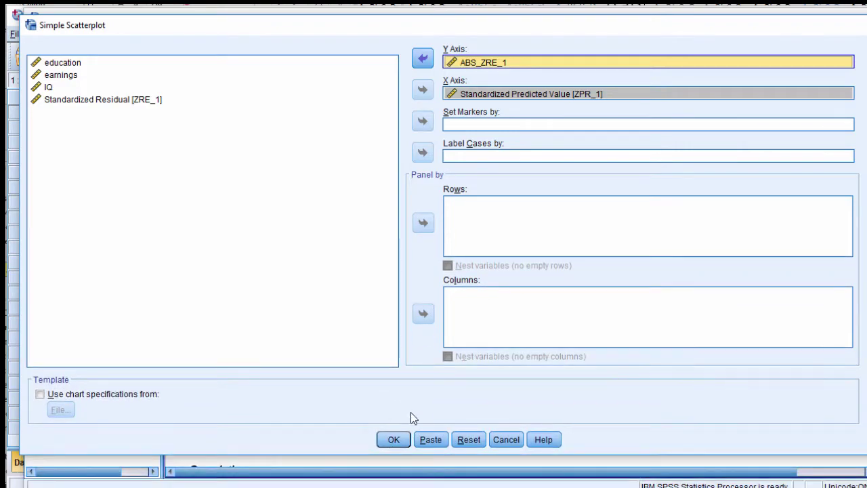
{"action": "left_click", "coordinate": [384, 442]}
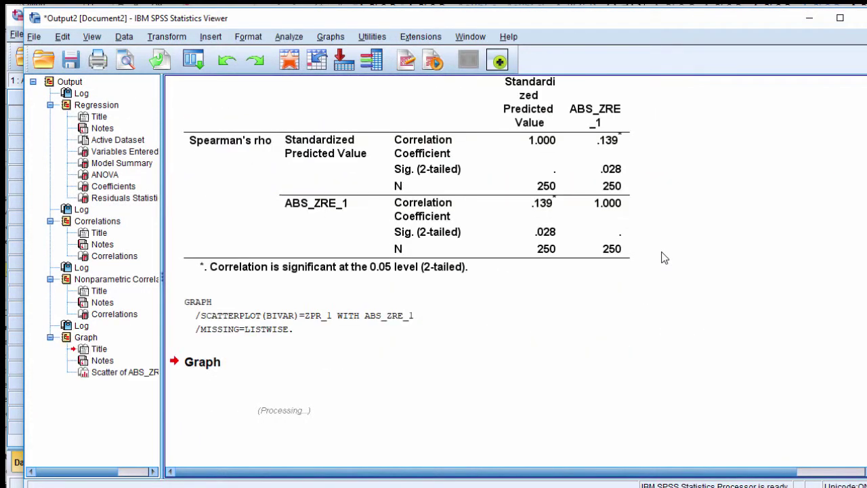
Step: Open the ABS_ZRE_1 versus ZPR_1 scatterplot in the Chart Editor
{"action": "left_click", "coordinate": [550, 258]}
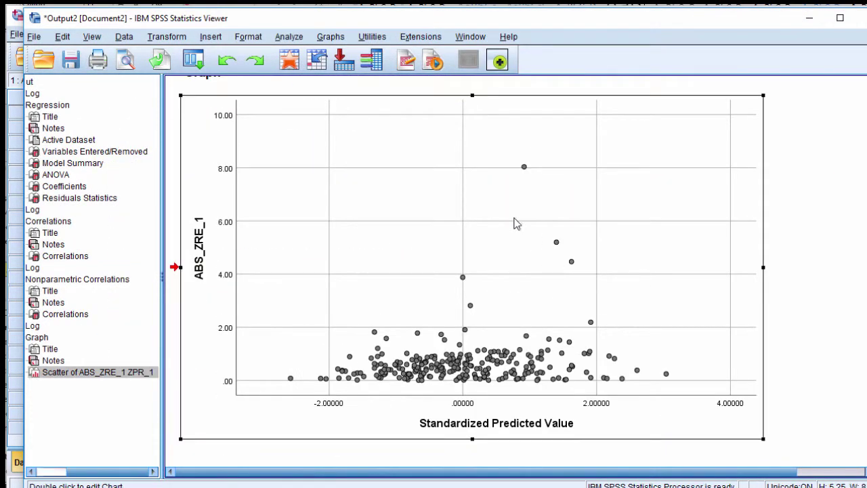
{"action": "double_click", "coordinate": [513, 187]}
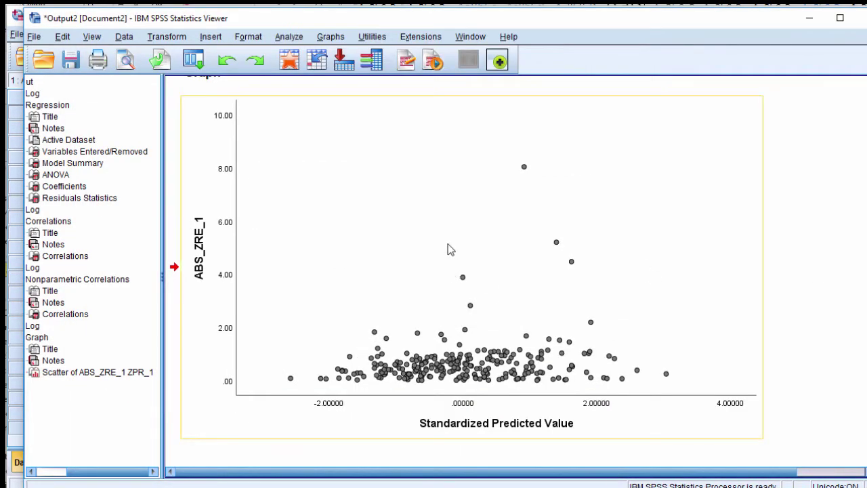
{"action": "double_click", "coordinate": [448, 249]}
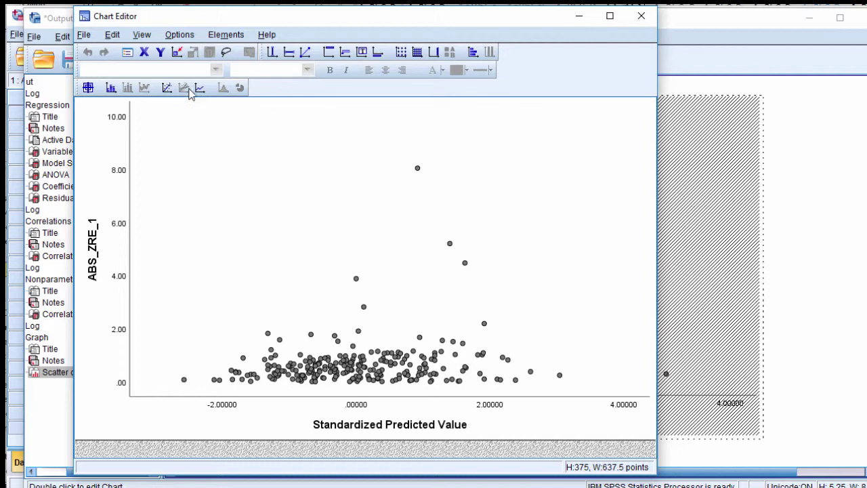
Step: Add a linear fit line at Total with no attached label (R² Linear = 0.030), then close the Chart Editor
{"action": "left_click", "coordinate": [166, 89]}
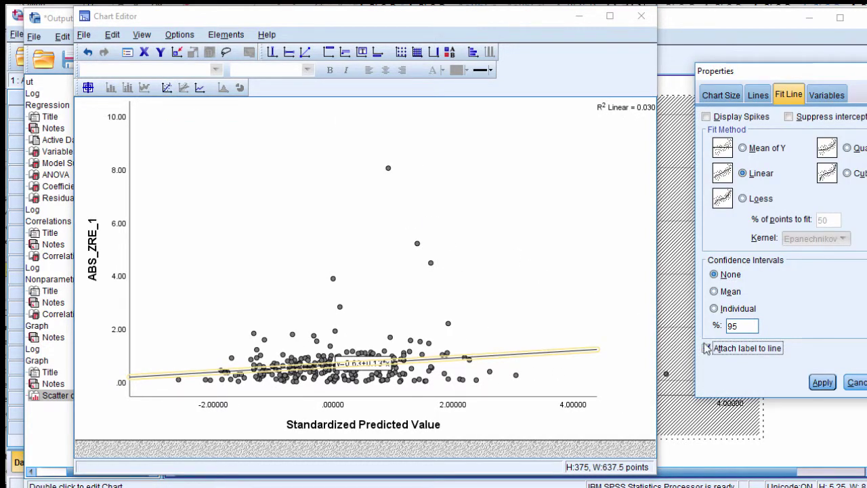
{"action": "left_click", "coordinate": [707, 348]}
{"action": "left_click", "coordinate": [707, 348]}
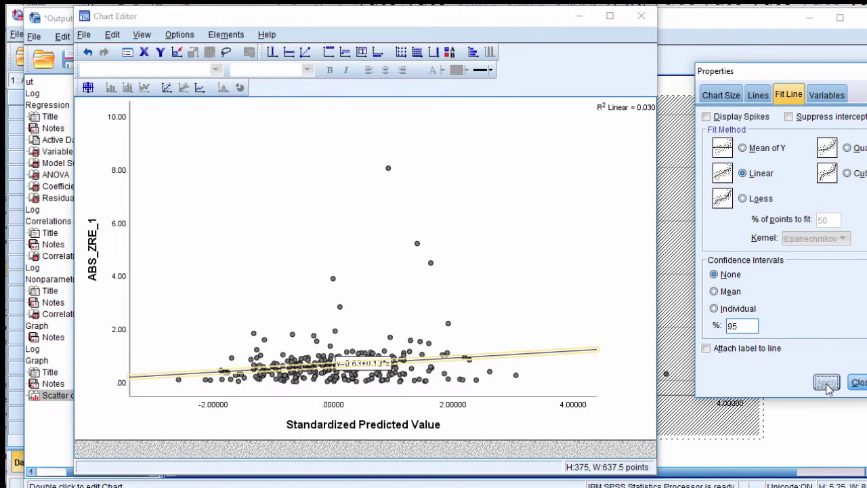
{"action": "left_click", "coordinate": [822, 382]}
{"action": "left_click", "coordinate": [854, 383]}
{"action": "left_click", "coordinate": [640, 16]}
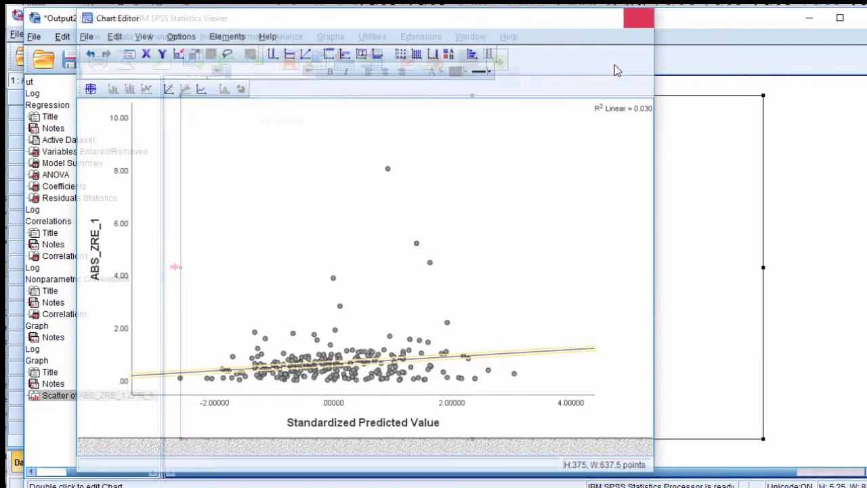
{"action": "scroll", "coordinate": [793, 249], "scroll_direction": "down", "scroll_amount": 5}
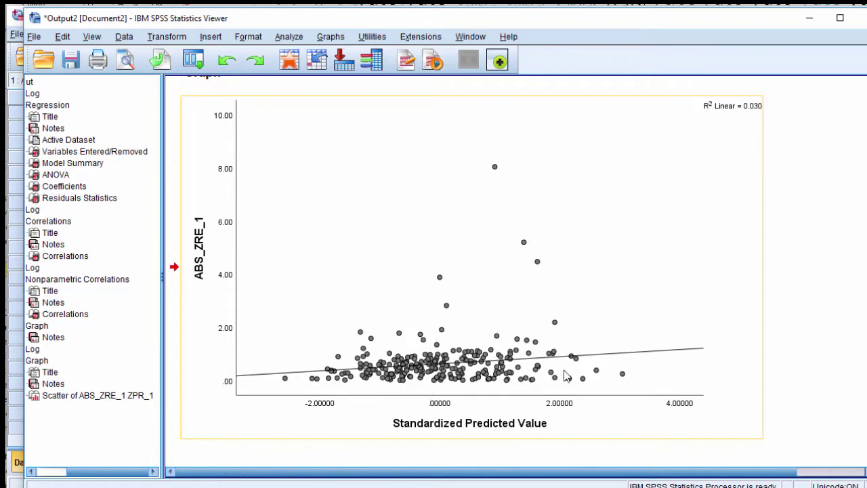
{"action": "scroll", "coordinate": [604, 386], "scroll_direction": "up", "scroll_amount": 10}
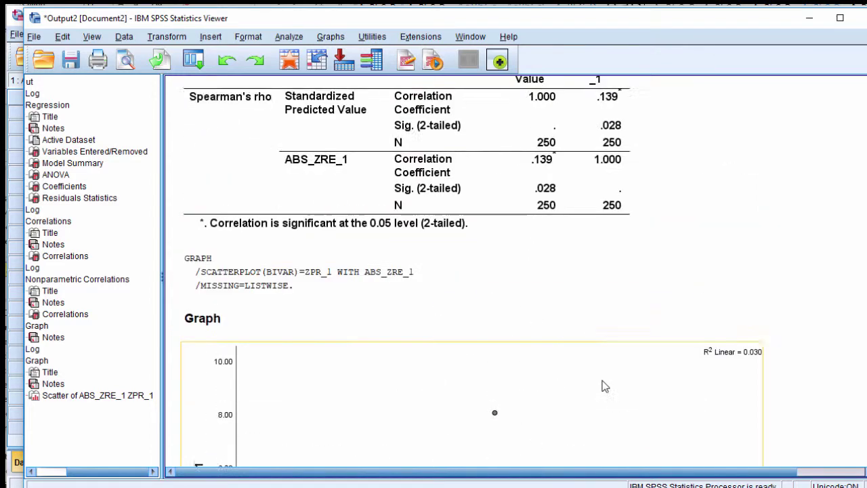
{"action": "scroll", "coordinate": [605, 386], "scroll_direction": "down", "scroll_amount": 10}
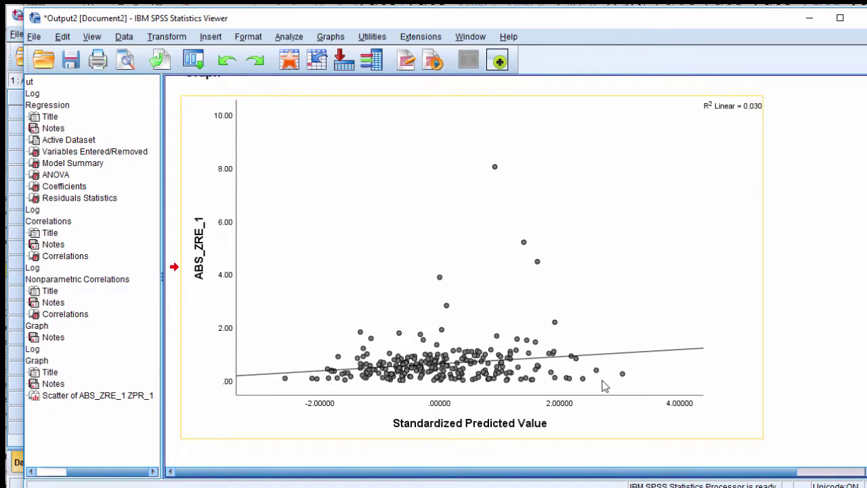